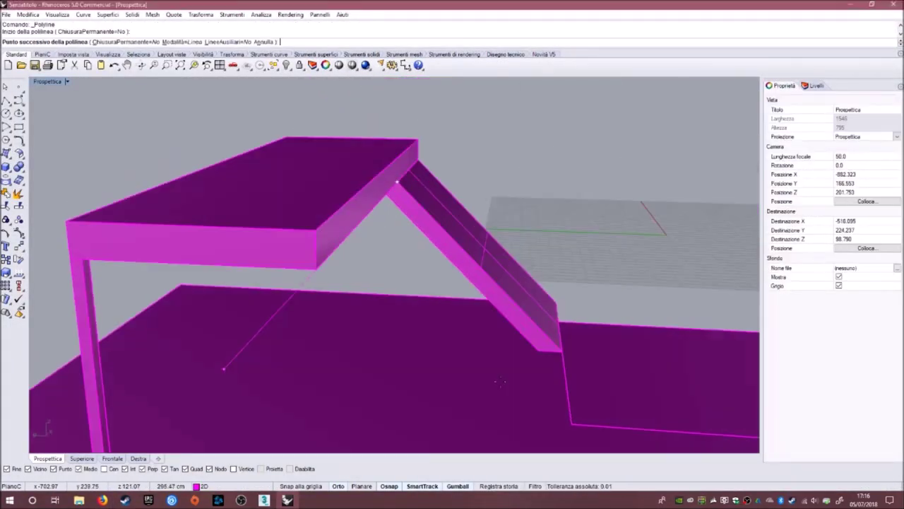
# - Delete the stray extrusion and its curve, then orbit the Perspective view to a new angle
pyautogui.press('Delete')
pyautogui.moveTo(396, 272); pyautogui.dragTo(470, 224, button='right')
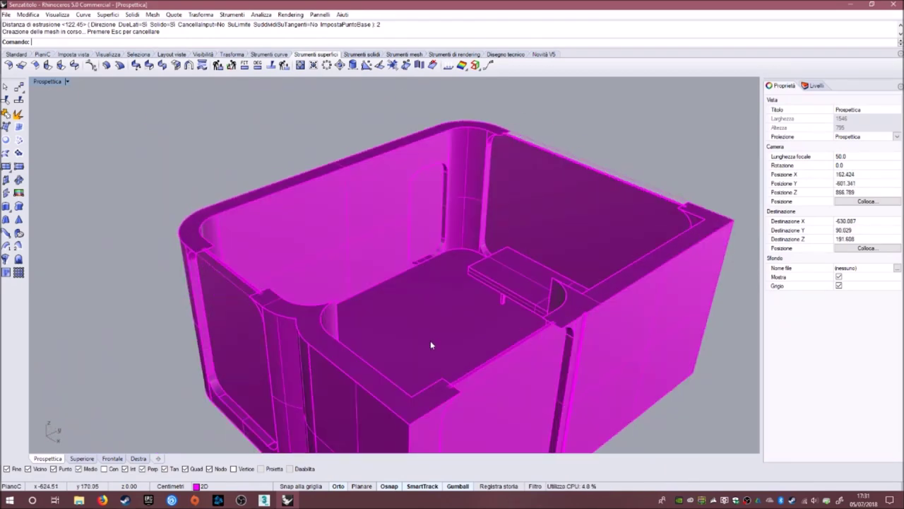
# - Save the Rhino model under the file name FuturisticOffice
pyautogui.scroll(-2, 657, 197)
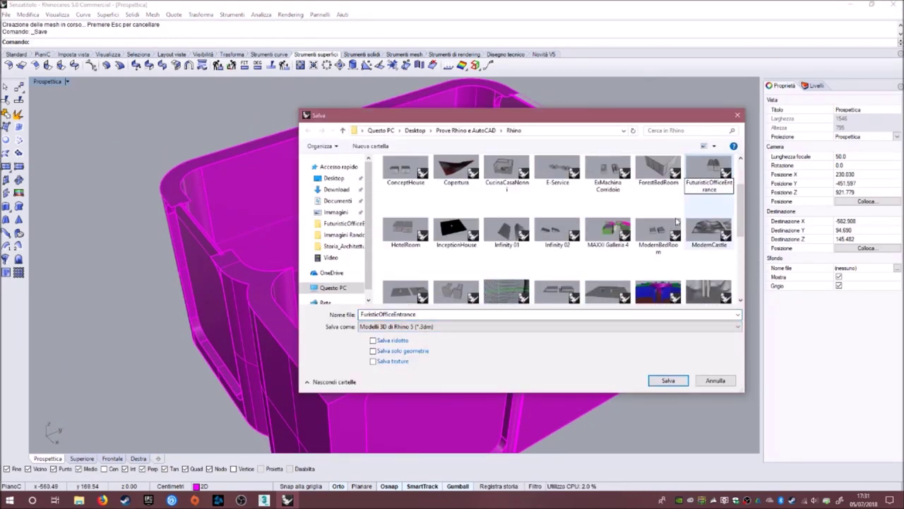
pyautogui.click(669, 380)
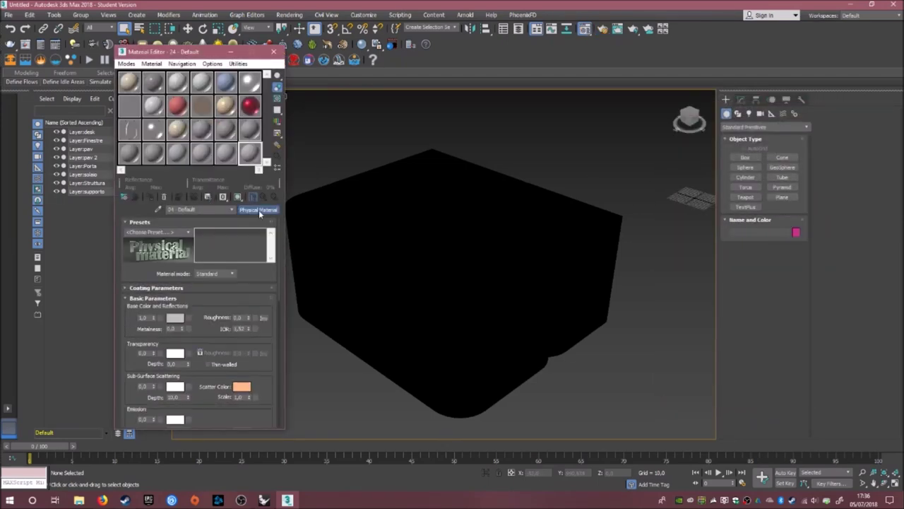
# - Close the Render Setup window to return to the office viewports
pyautogui.click(258, 210)
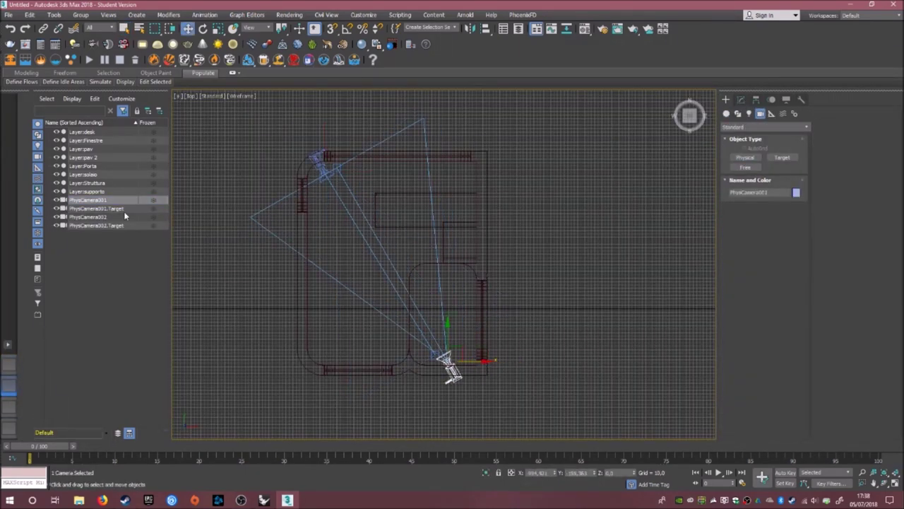
# - View the office through PhysCamera001 with Default Shading, then through PhysCamera002
pyautogui.press('c')
pyautogui.click(269, 96)
pyautogui.click(302, 103)
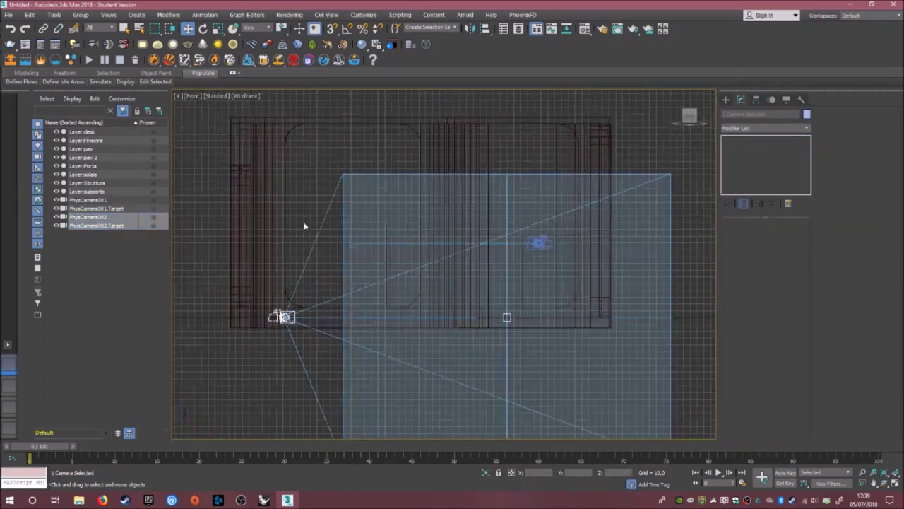
pyautogui.click(88, 216)
pyautogui.press('c')
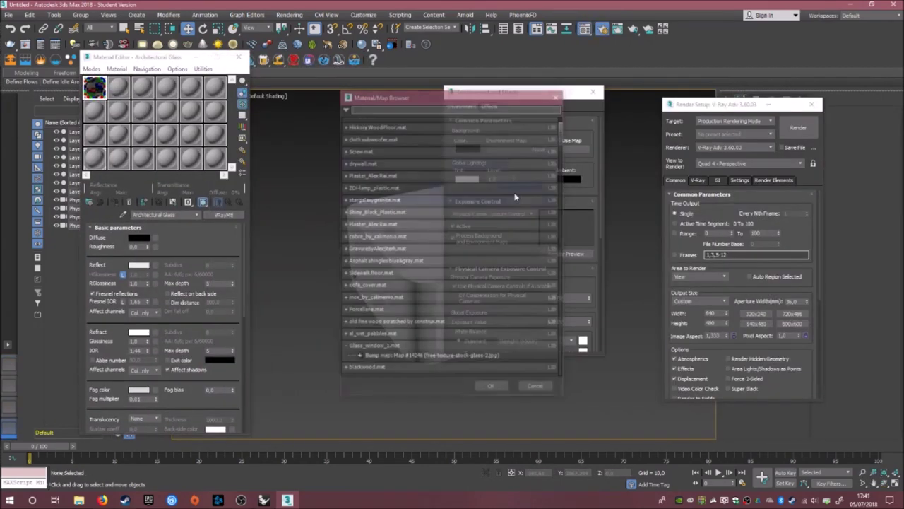
# - Load the HDRI image file as the material slot's Bitmap map
pyautogui.click(230, 244)
pyautogui.doubleClick(162, 276)
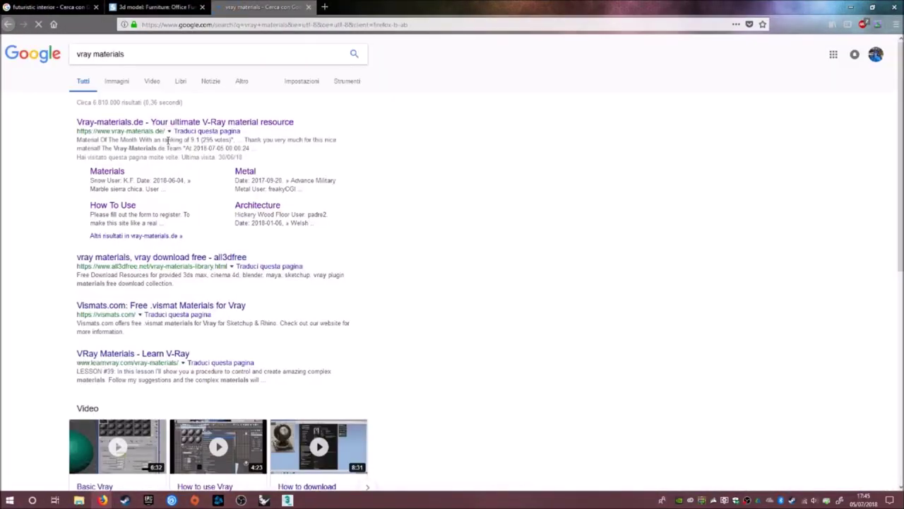
# - Open the Vray-materials.de result from the Google search
pyautogui.click(166, 131)
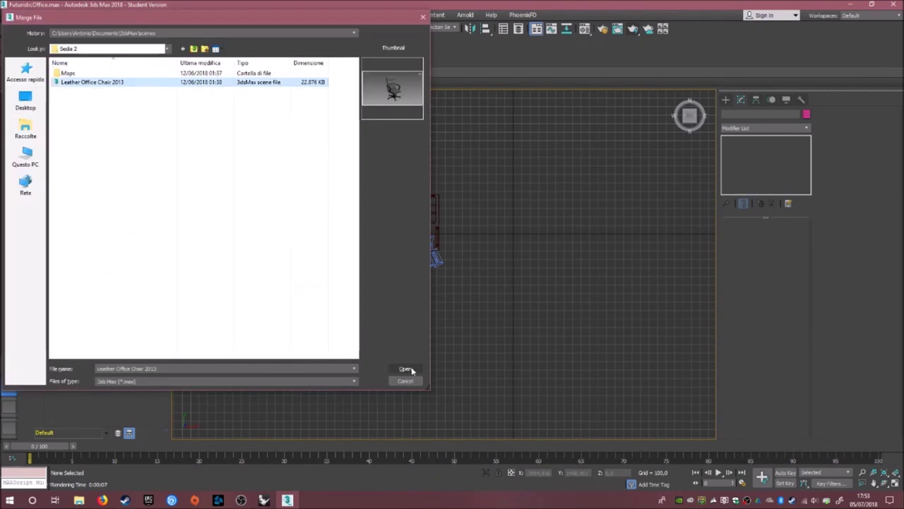
# - Merge the chair model into the office and pick a bitmap image for the material
pyautogui.click(406, 368)
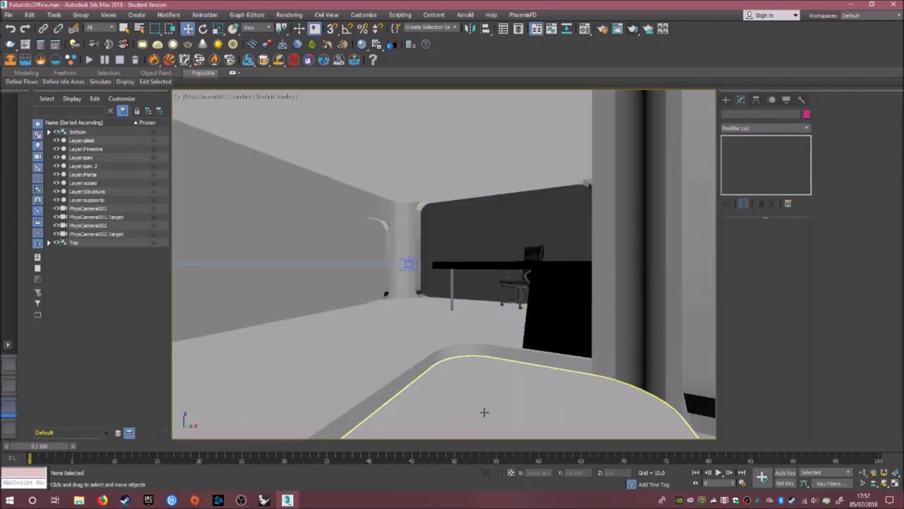
pyautogui.click(157, 240)
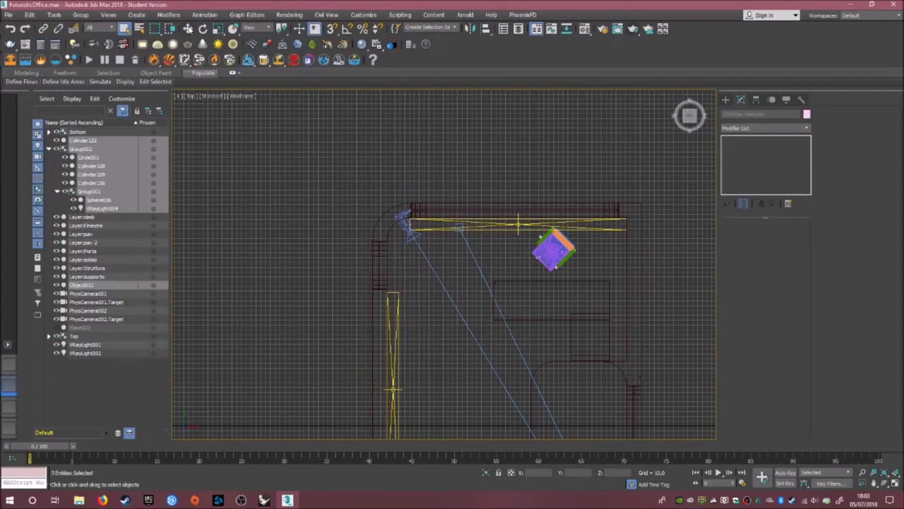
# - Make an Instance copy of the chair with Move, then return to the PhysCamera001 view
pyautogui.click(189, 28)
pyautogui.press('p')
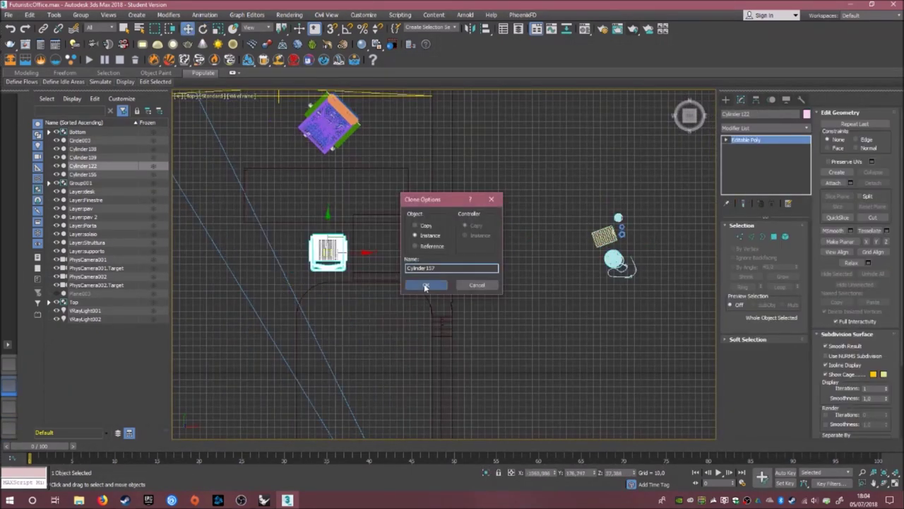
pyautogui.click(426, 285)
pyautogui.press('c')
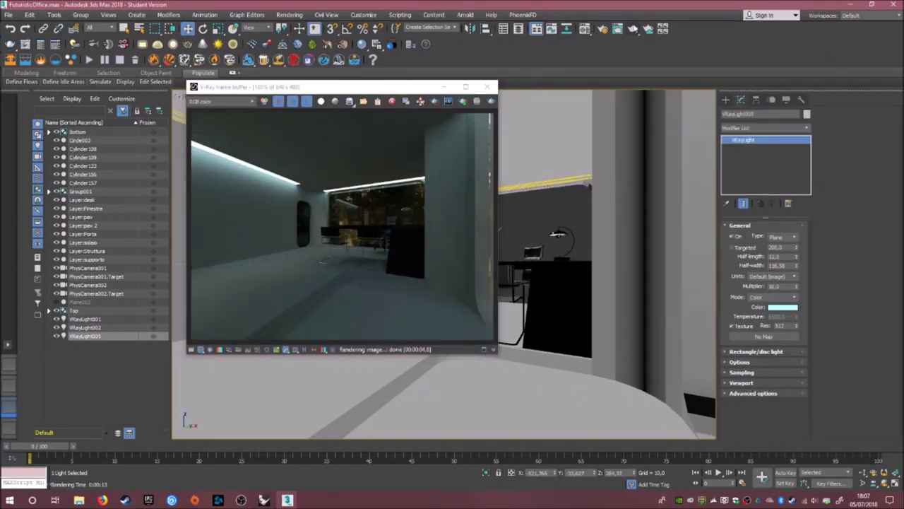
# - Select the desk lamp group, open its grouping options and close the finished render
pyautogui.click(487, 86)
pyautogui.click(81, 15)
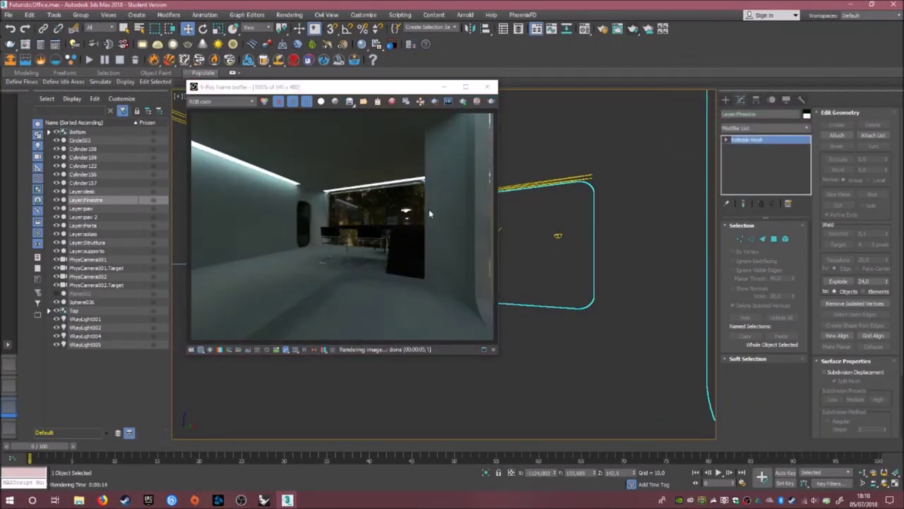
pyautogui.click(487, 86)
pyautogui.click(275, 96)
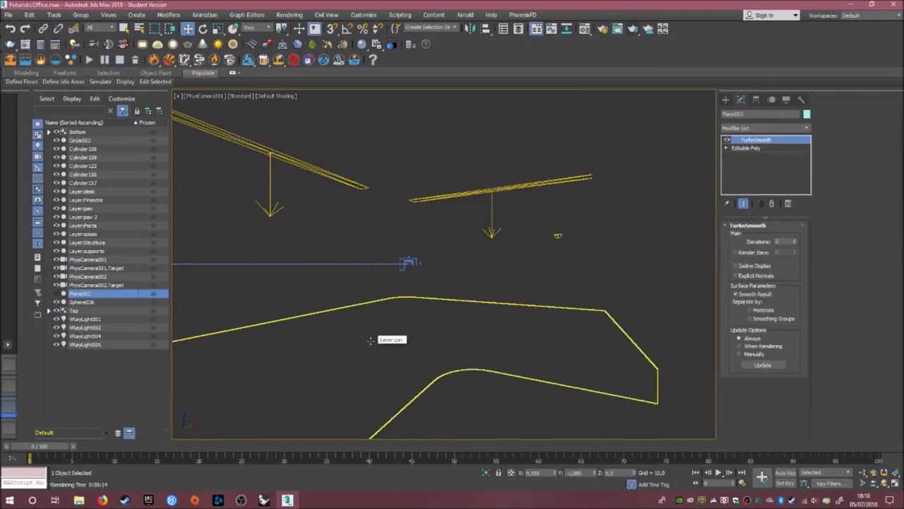
# - Give Layer:Struttura the Porcellana library material in the Material Editor
pyautogui.click(409, 208)
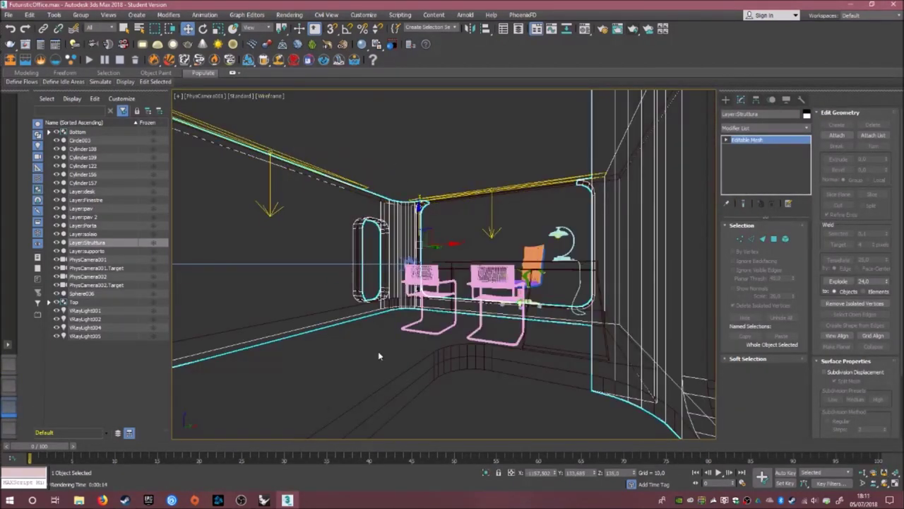
pyautogui.press('m')
pyautogui.doubleClick(390, 244)
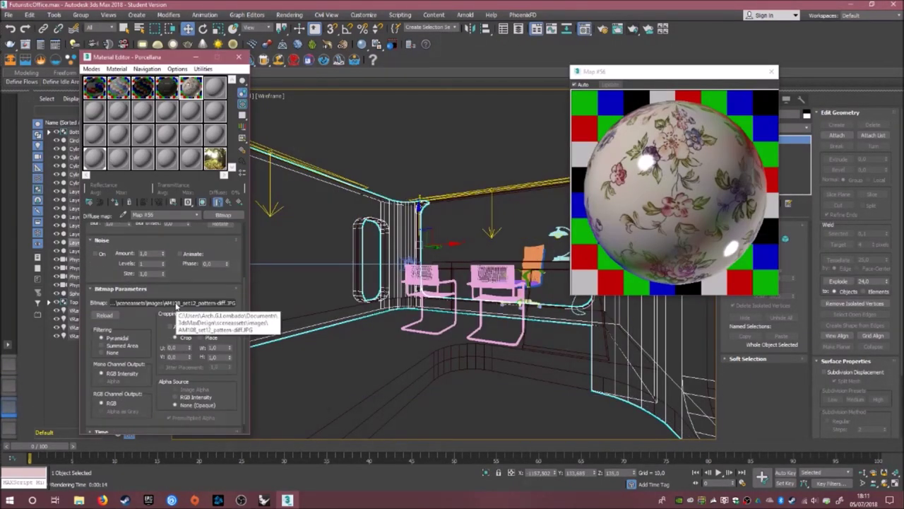
pyautogui.click(203, 319)
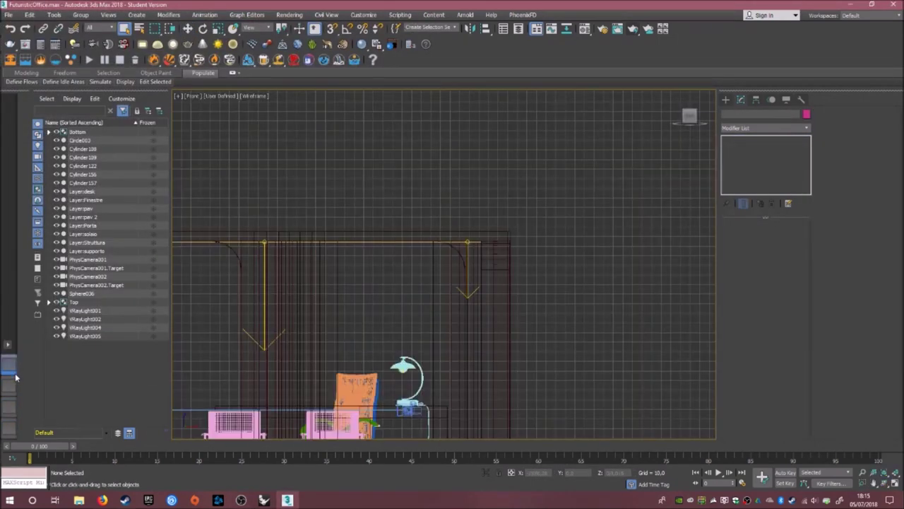
# - Switch the viewport to shaded, close the Material Editor and render the camera view
pyautogui.click(277, 95)
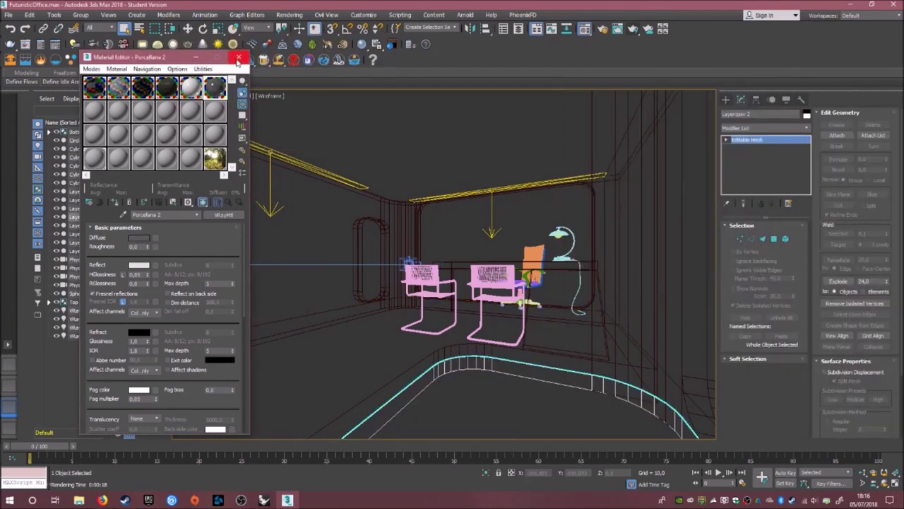
pyautogui.click(237, 60)
pyautogui.hotkey('shift', 'q')
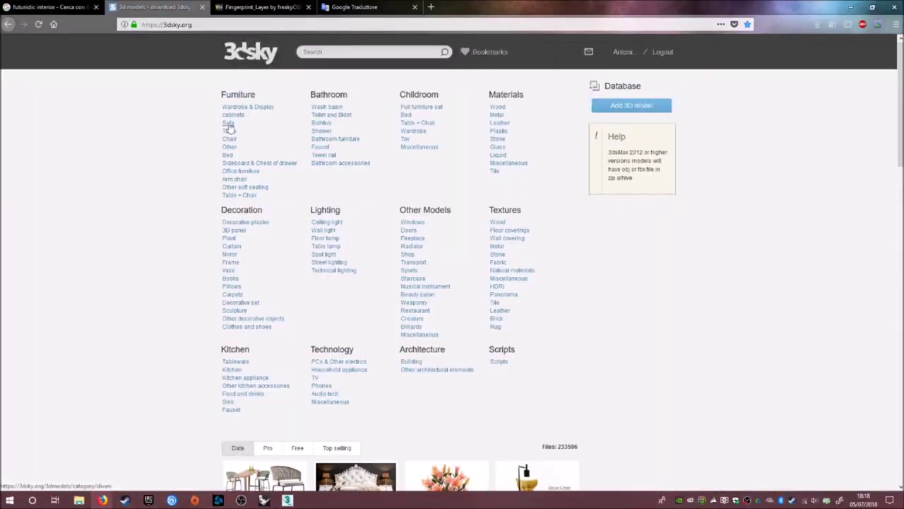
# - Browse the Sofa category, choose a sofa model, and log in to download it
pyautogui.click(228, 124)
pyautogui.scroll(-5, 145, 204)
pyautogui.click(262, 367)
pyautogui.click(626, 54)
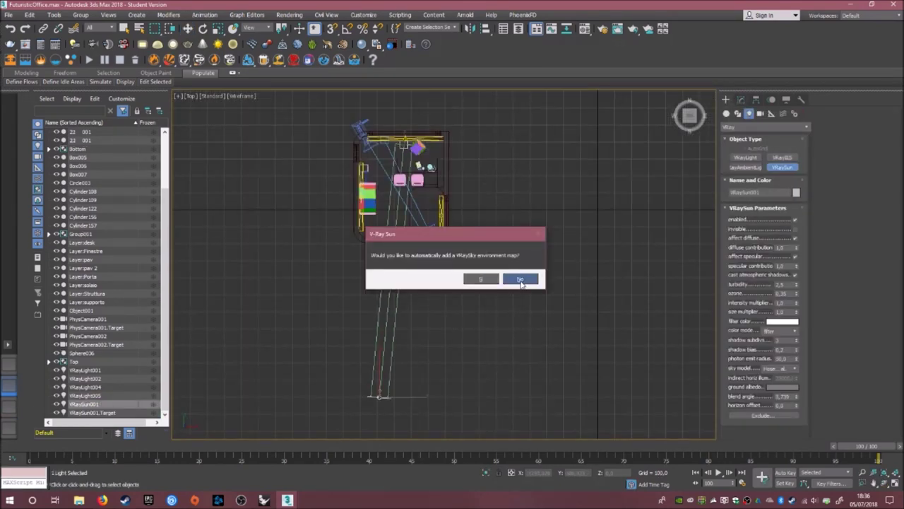
# - Close the VRaySky settings dialog
pyautogui.click(520, 280)
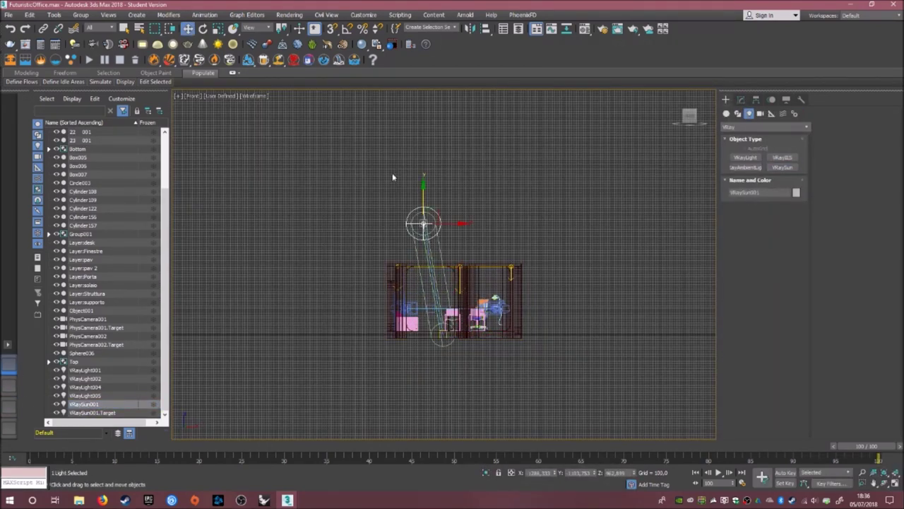